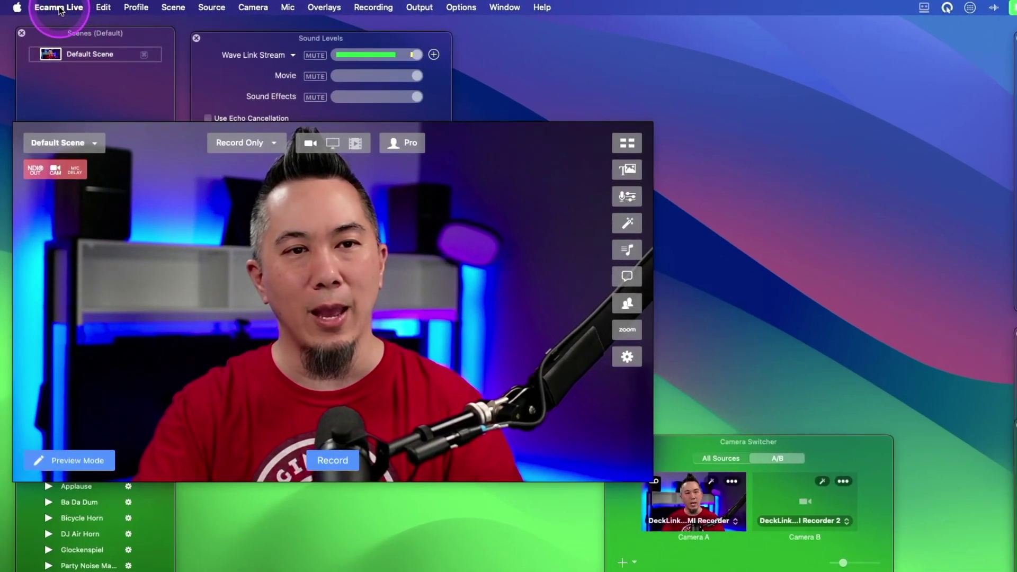
- Open the audio preferences and review the Speakers output devices, keeping System Default (Elgato Wave XLR) selected
left_click(50, 6)
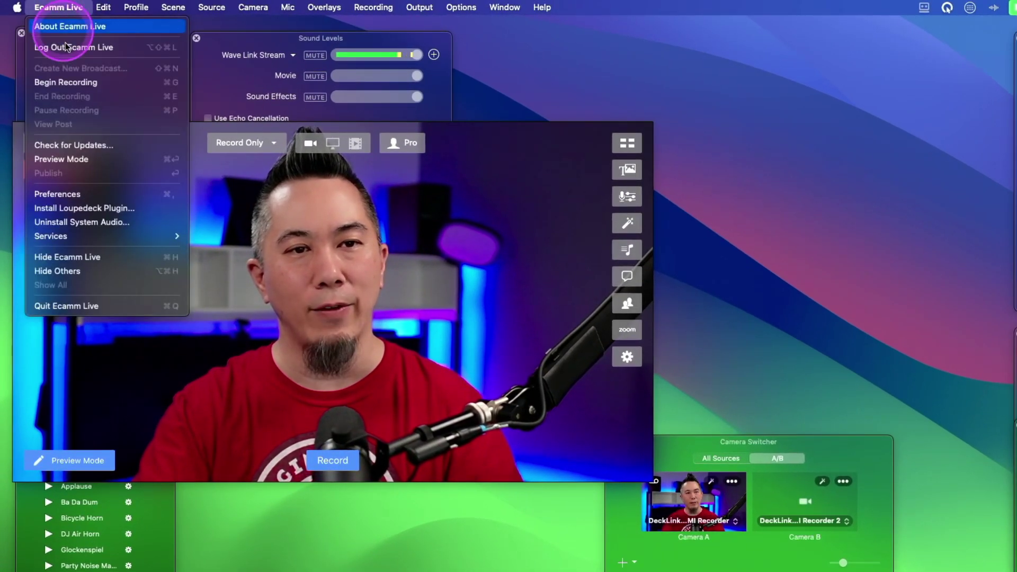
left_click(91, 194)
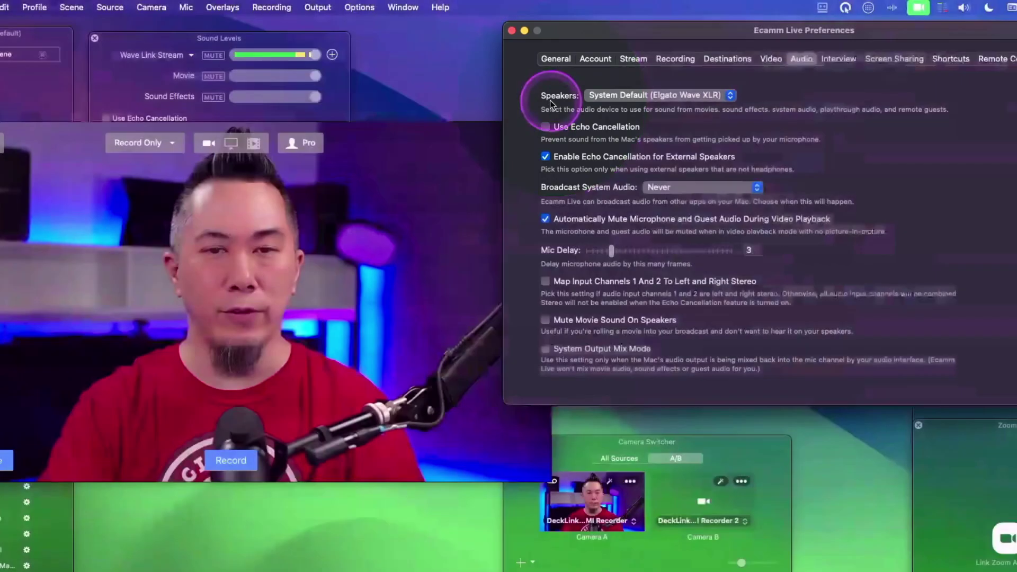
left_click(657, 95)
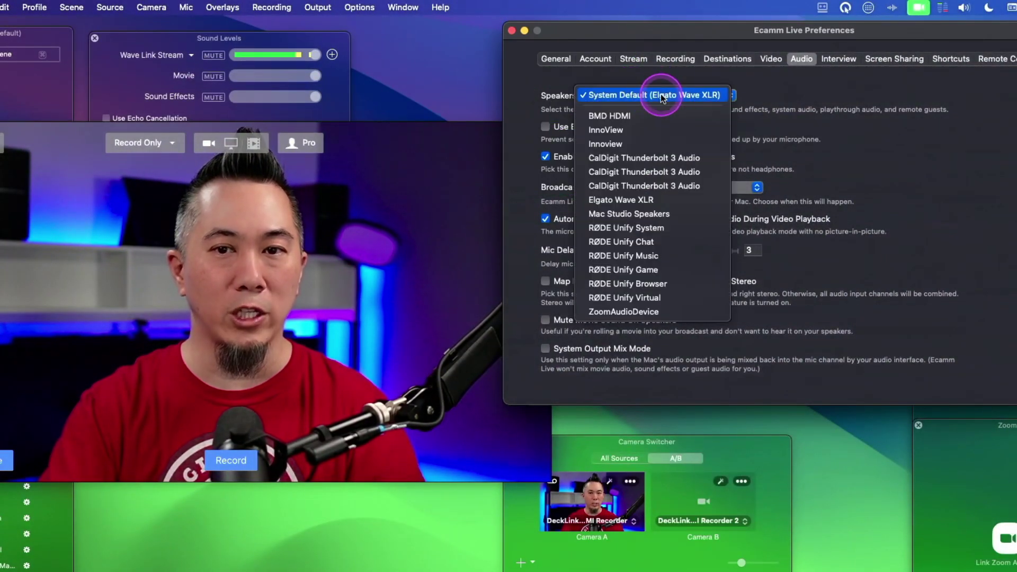
left_click(996, 153)
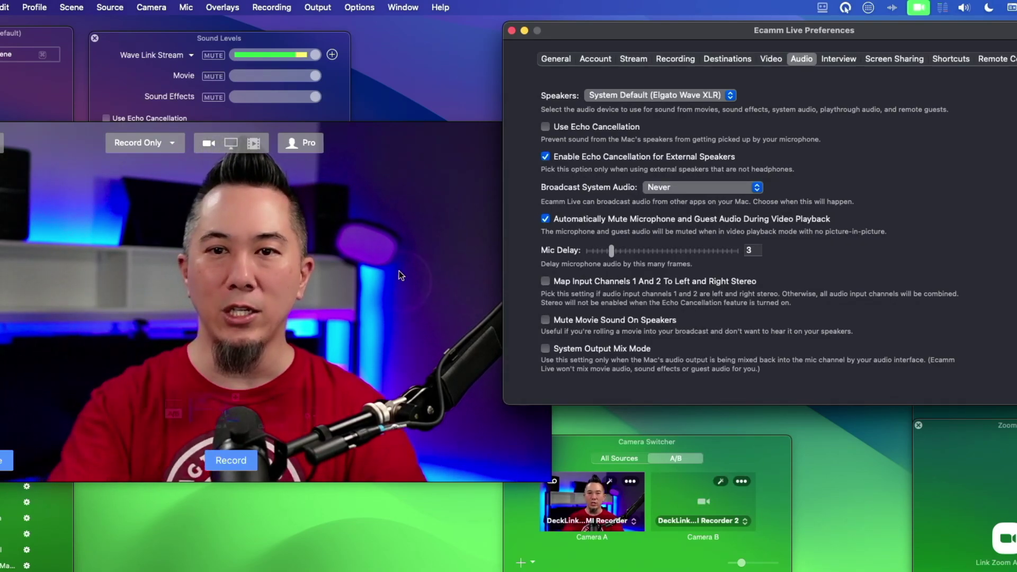
left_click(622, 94)
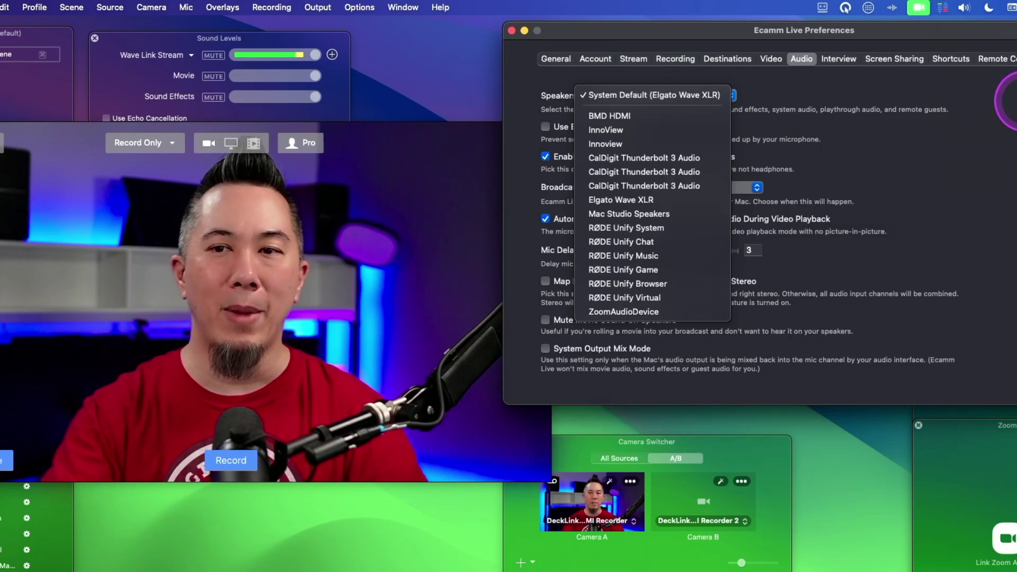
key("Escape")
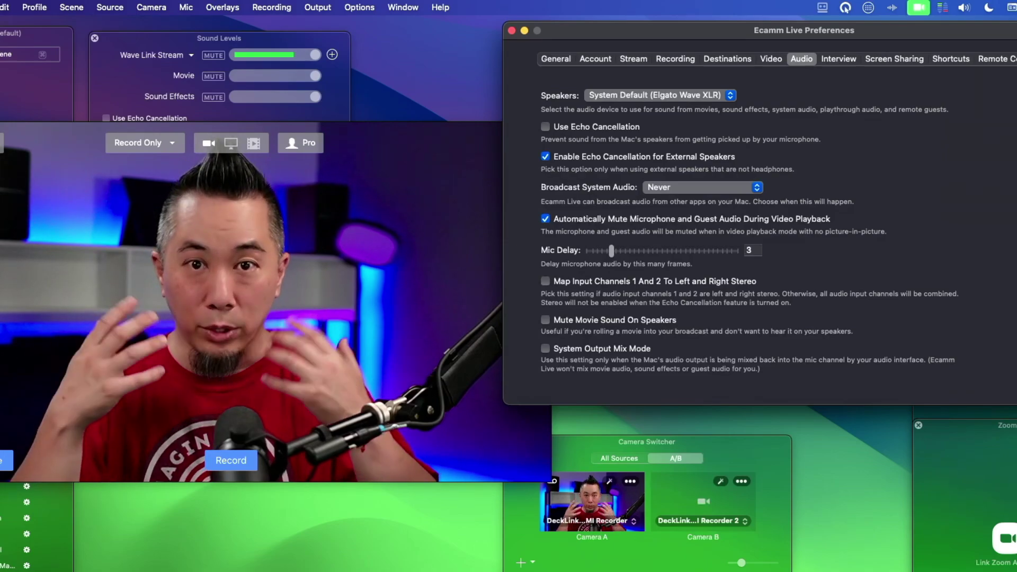
left_click(731, 95)
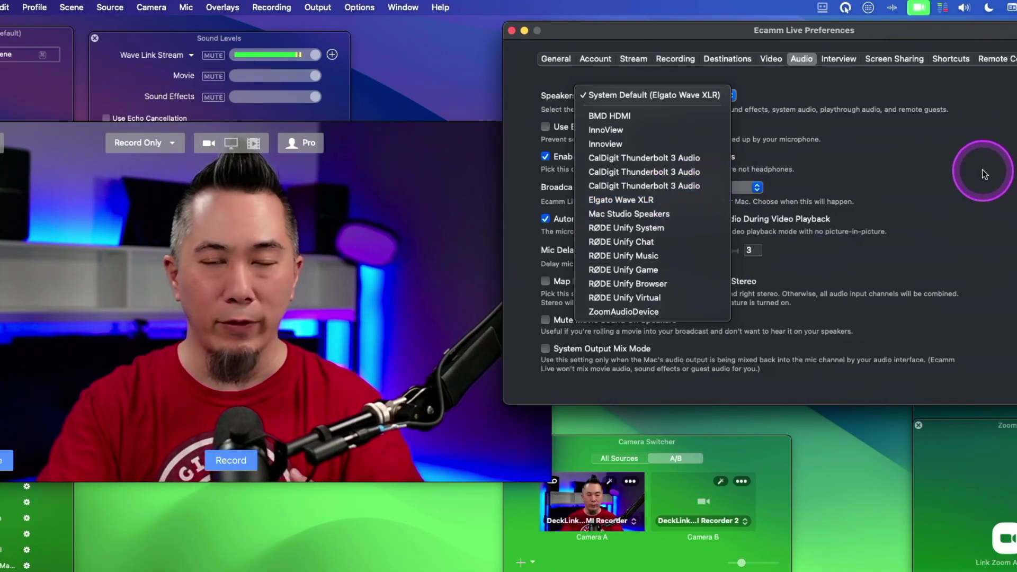
left_click(654, 98)
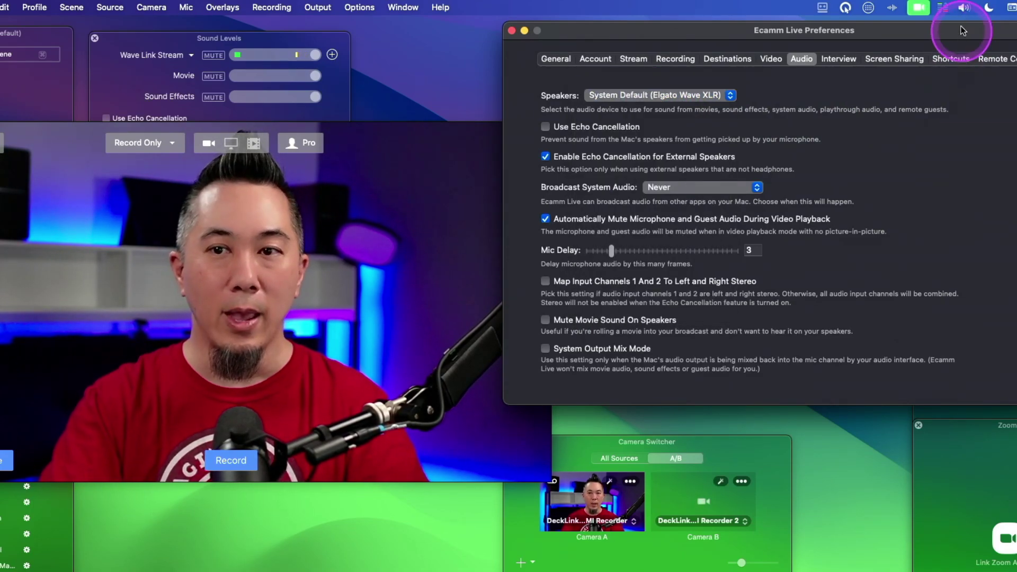
- Select Elgato Wave XLR as the Mac's sound output and review the Speakers device choices in the audio preferences
left_click(964, 8)
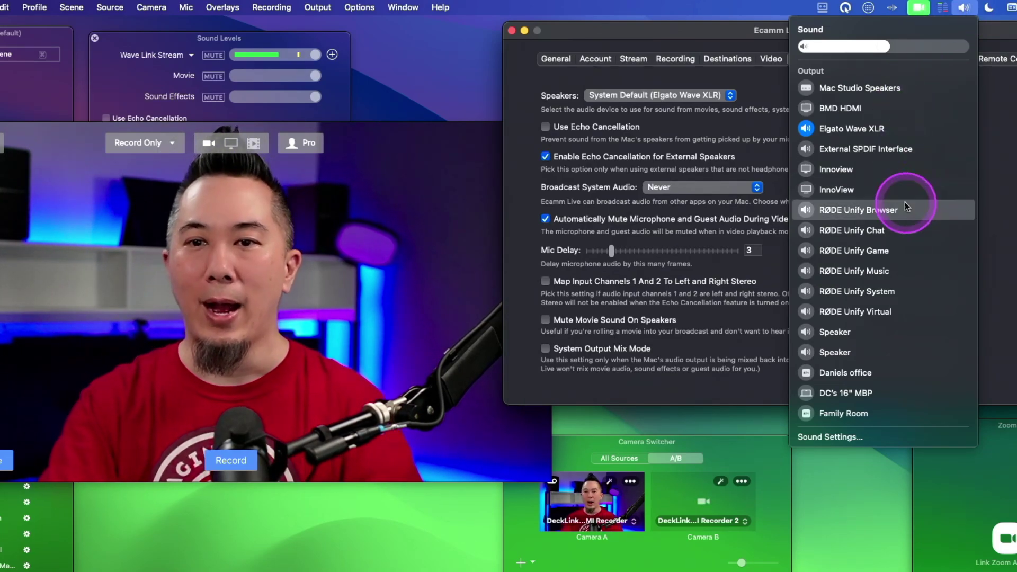
left_click(908, 129)
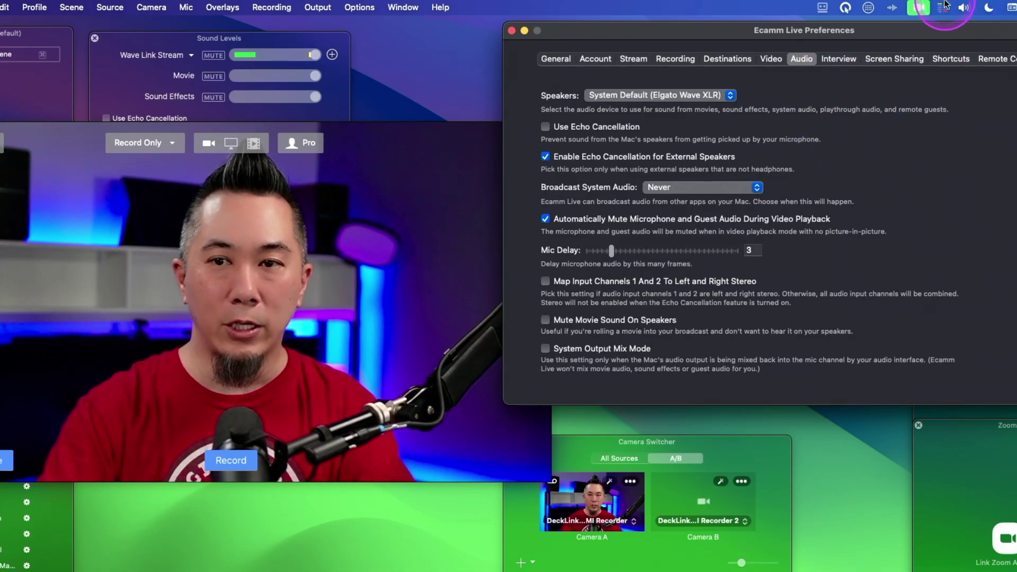
left_click(639, 95)
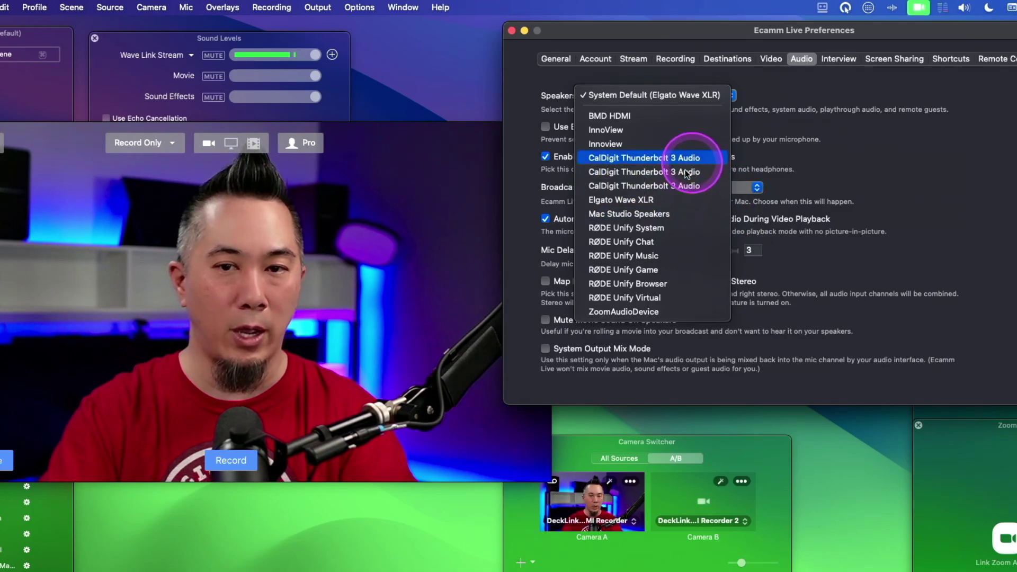
left_click(990, 188)
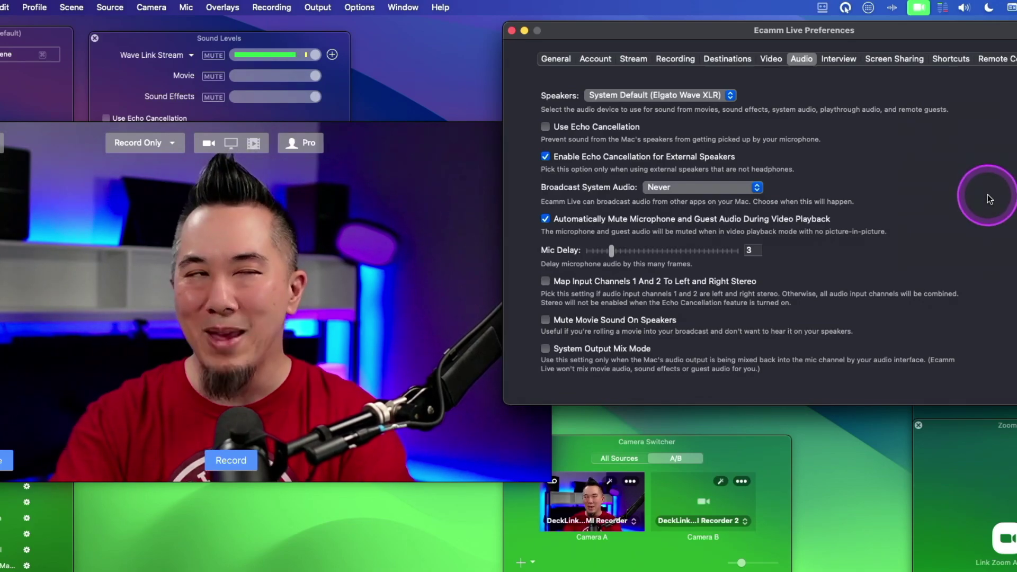
left_click(654, 97)
left_click(998, 81)
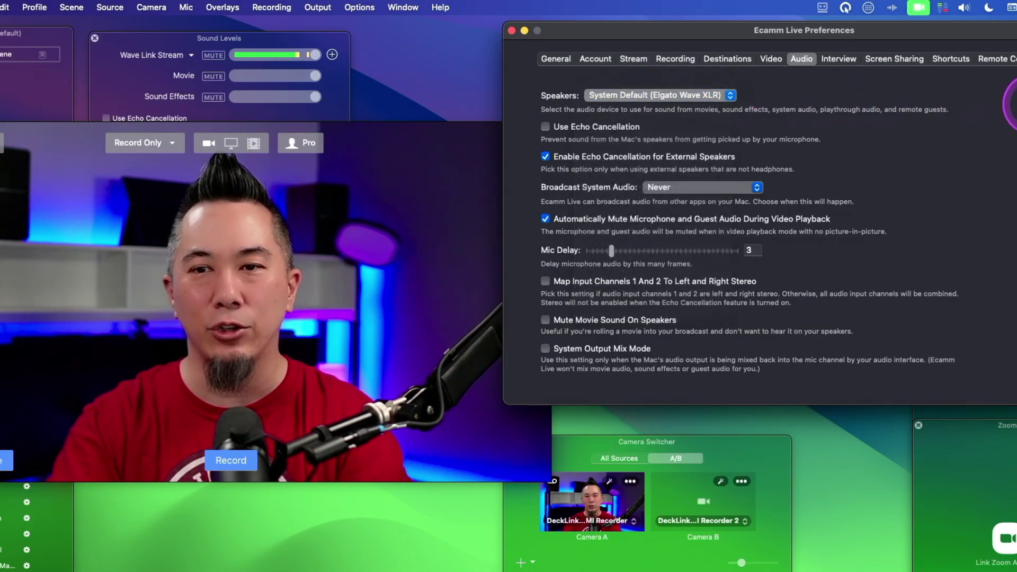
left_click(964, 7)
key("Escape")
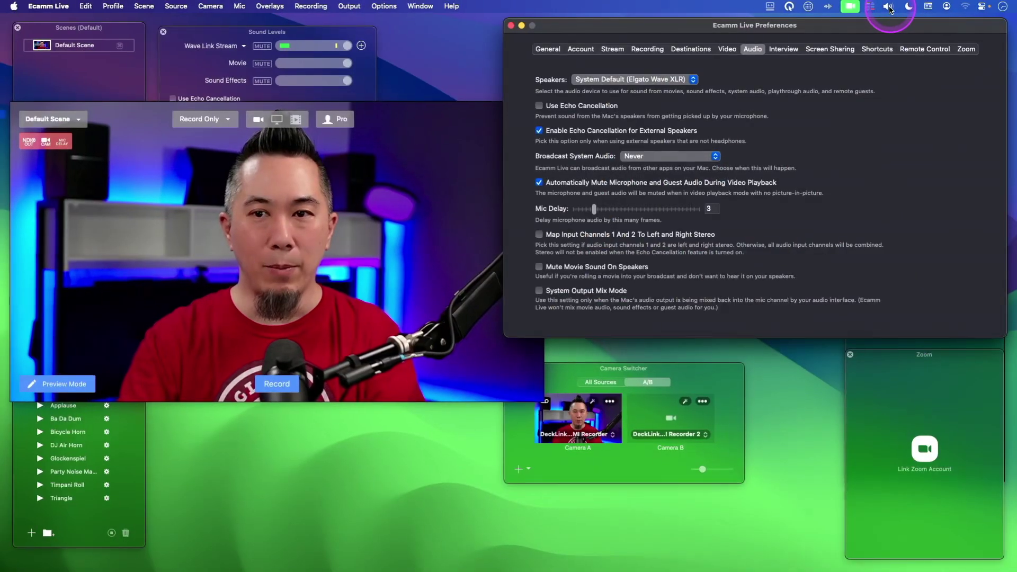
- Compare the Mac's system sound output devices with the Speakers choices offered in the audio preferences
left_click(877, 14)
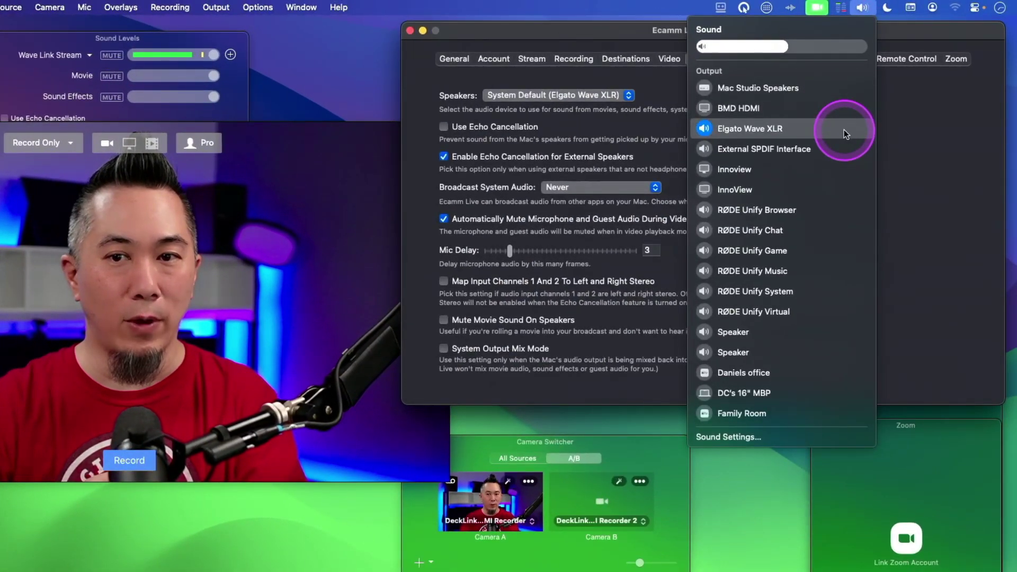
left_click(844, 129)
left_click(554, 96)
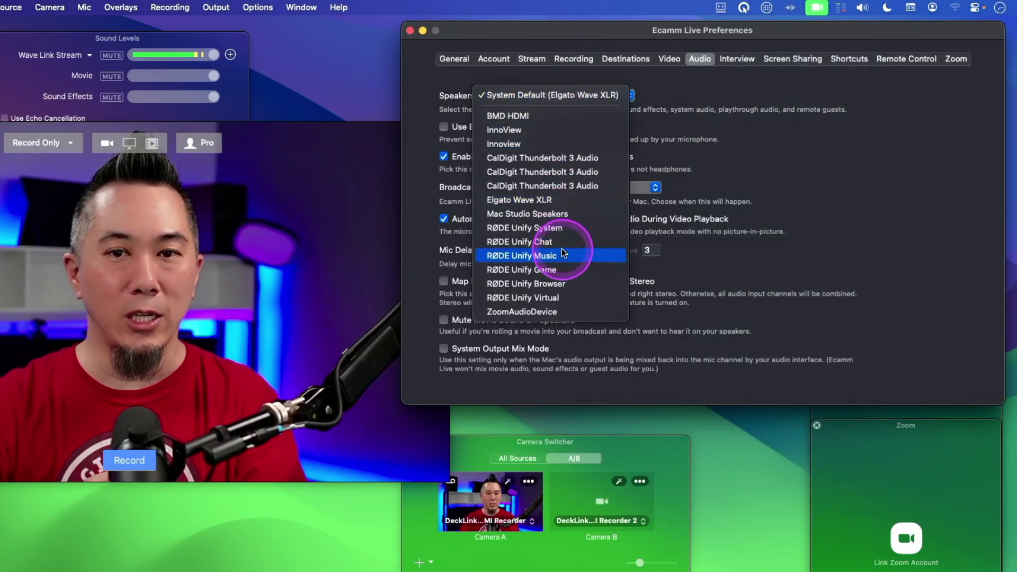
left_click(927, 189)
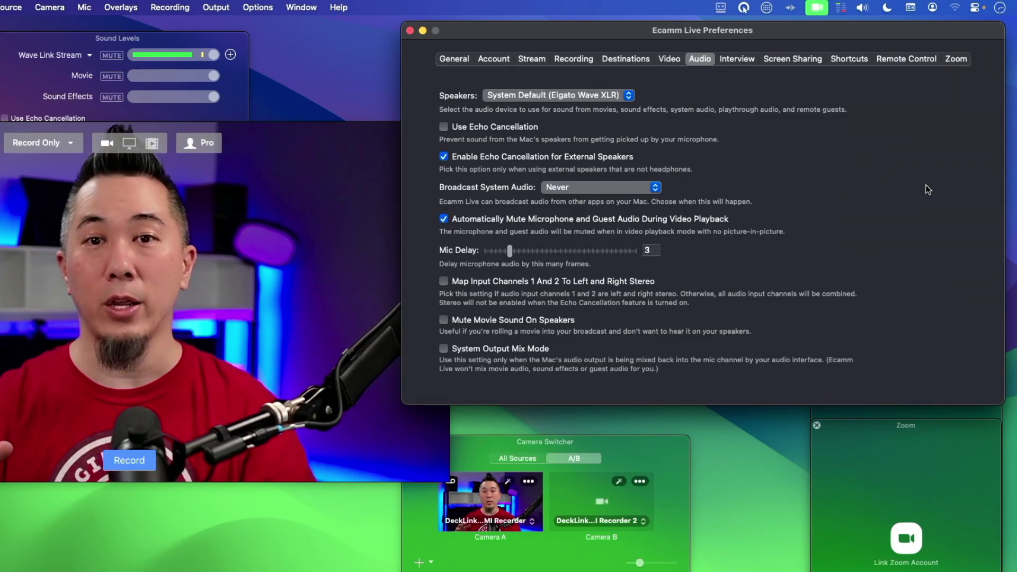
left_click(863, 8)
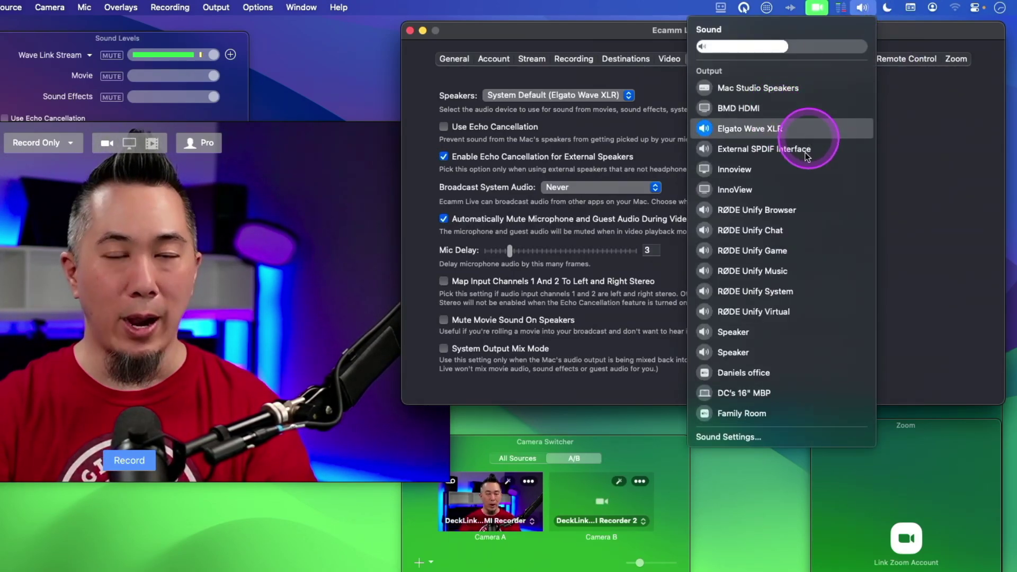
left_click(916, 148)
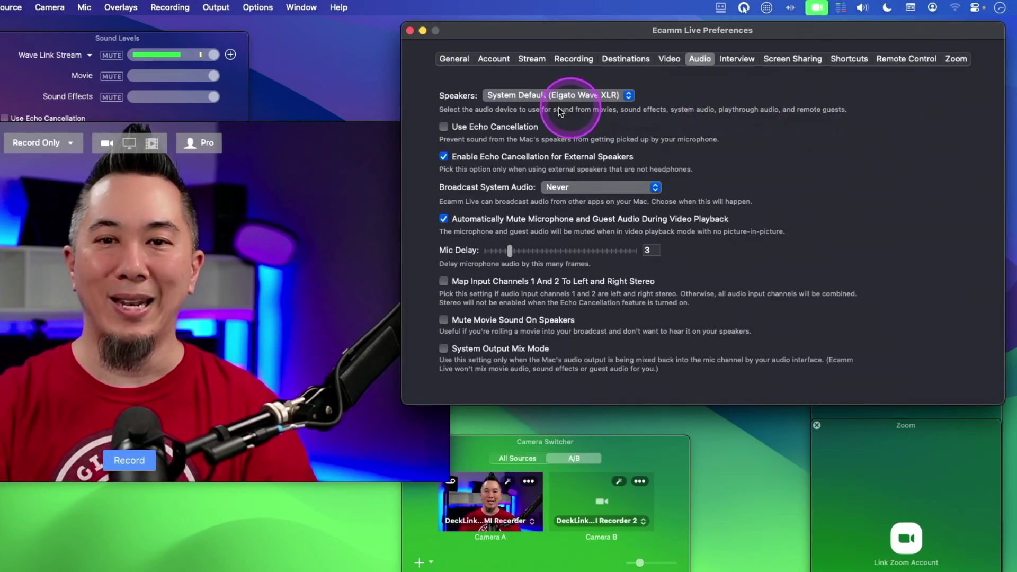
left_click(511, 96)
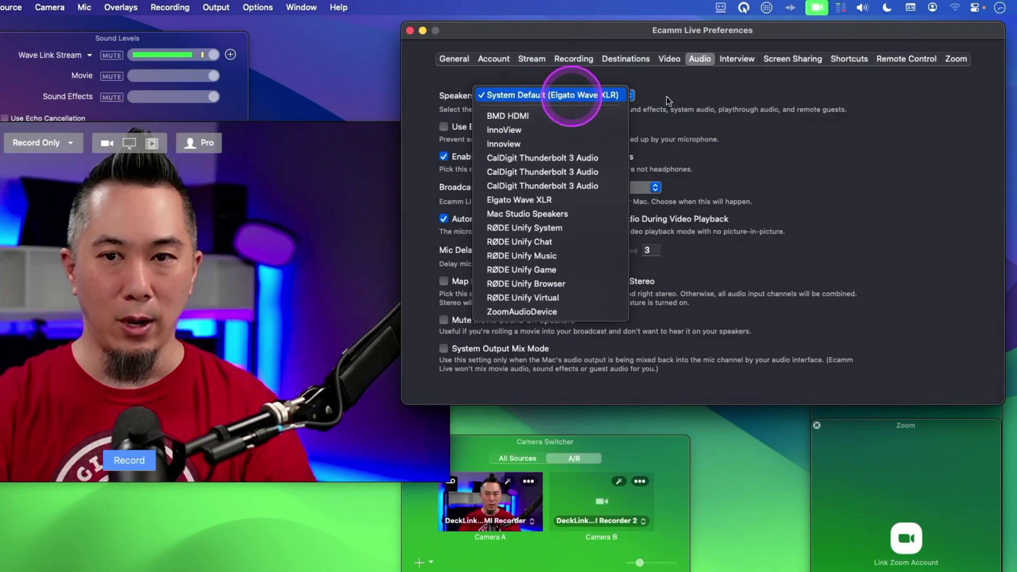
left_click(915, 102)
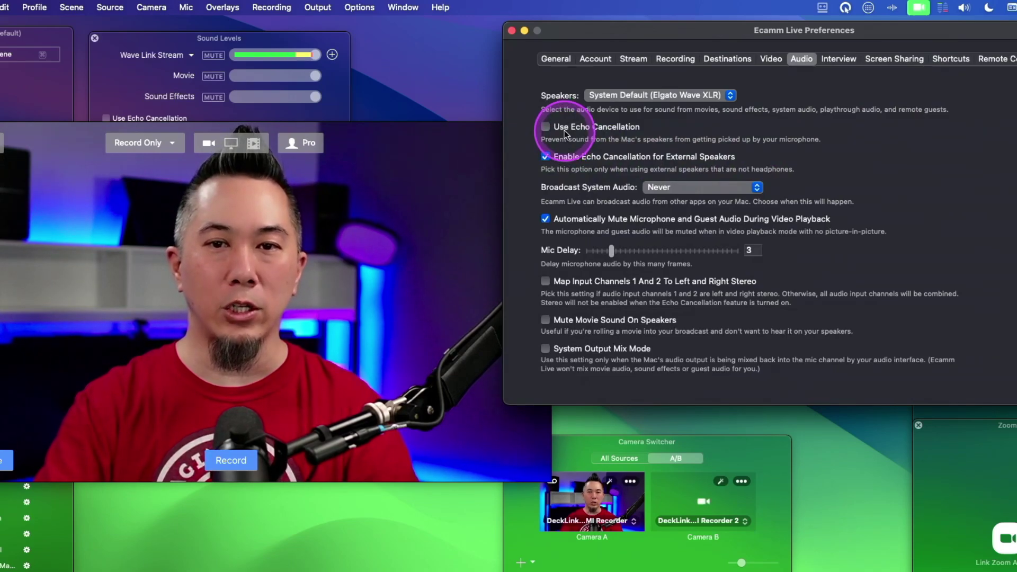
- Move the main video window down to uncover the echo cancellation option in the Sound Levels window
mouse_move(377, 187)
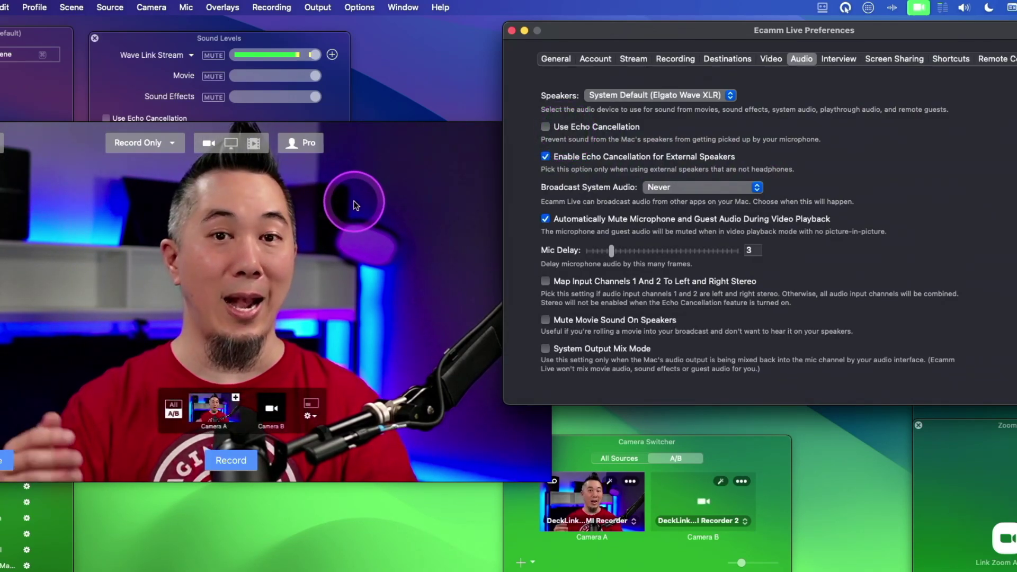
left_click_drag(346, 190, 317, 259)
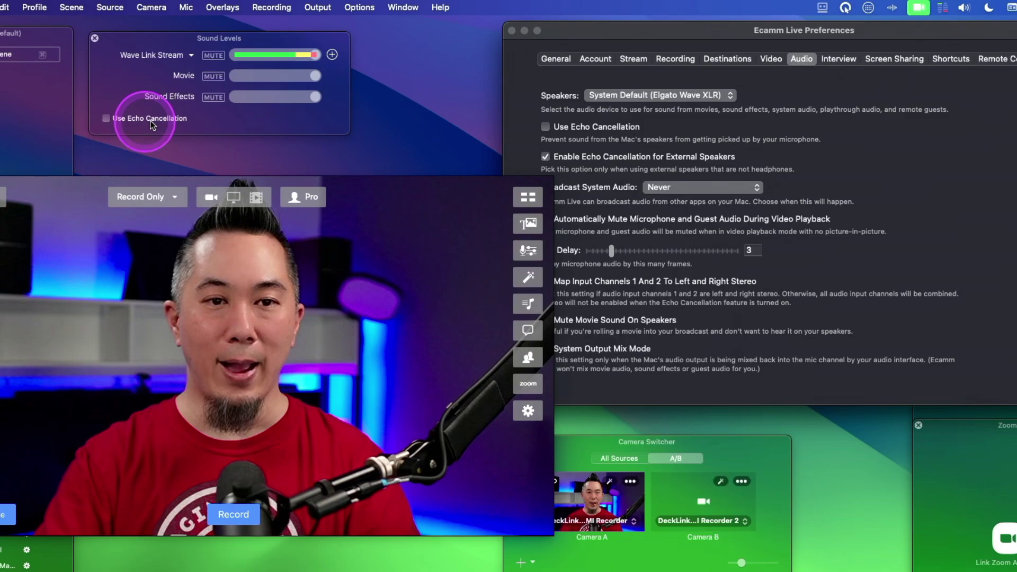
left_click(557, 162)
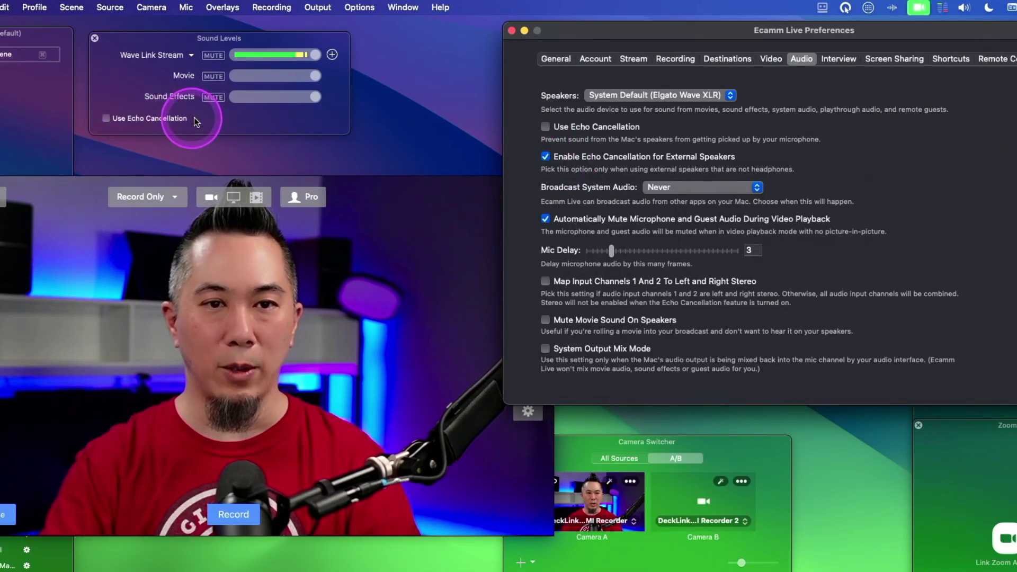
left_click(248, 118)
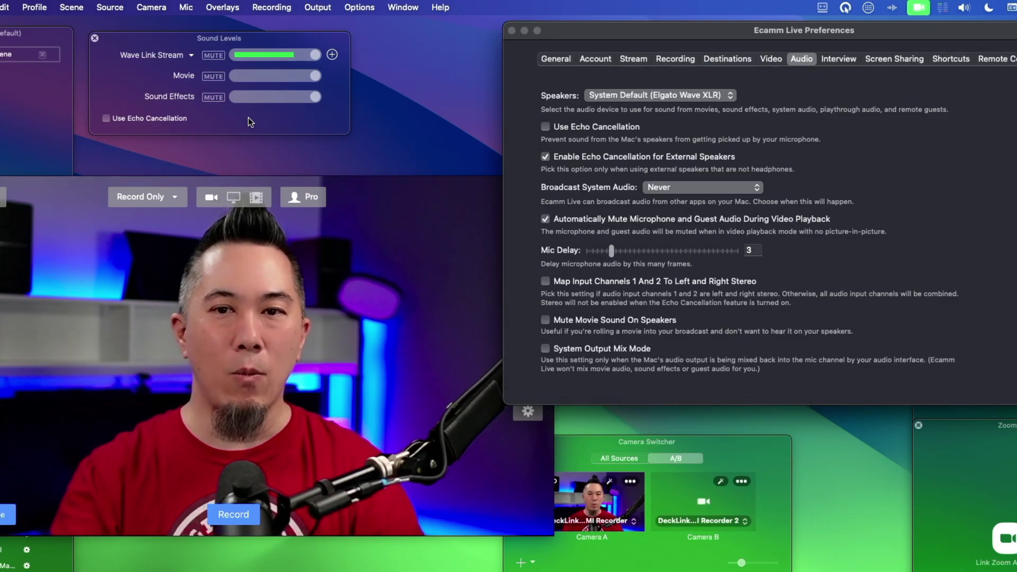
left_click(593, 184)
left_click(523, 170)
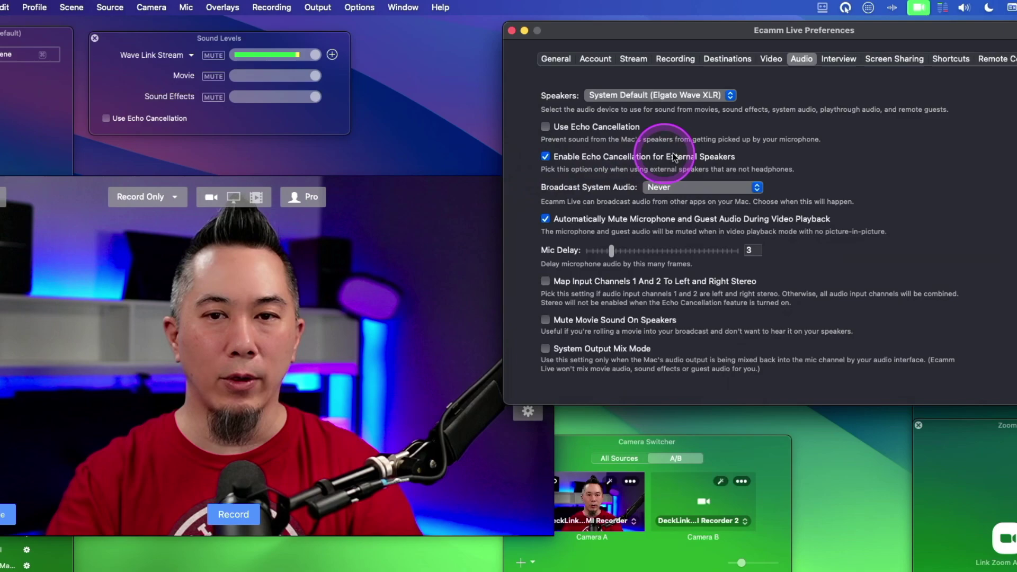
- Try out Use Echo Cancellation from the Sound Levels window and switch it off again
left_click(586, 127)
left_click(150, 120)
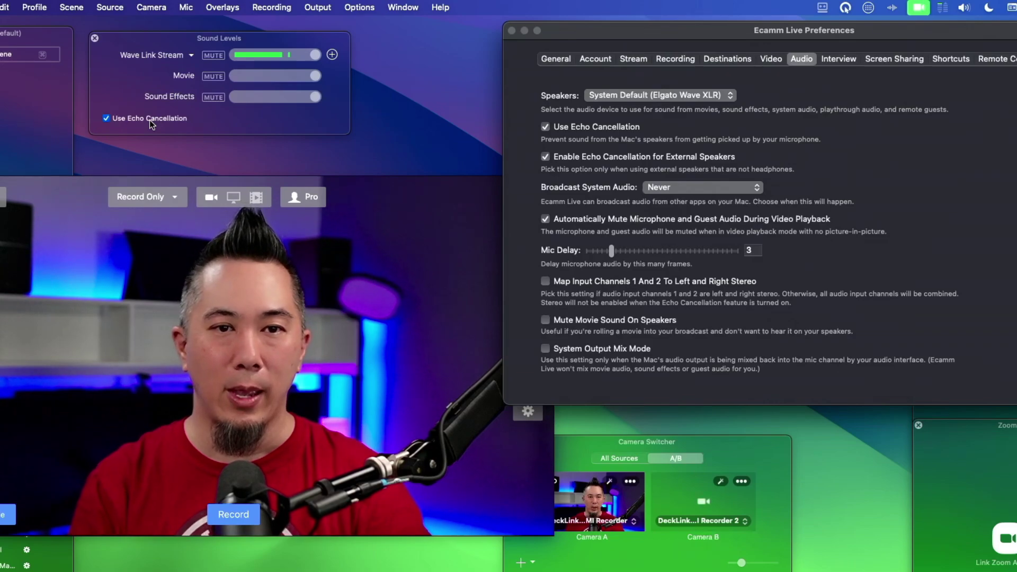
left_click(149, 120)
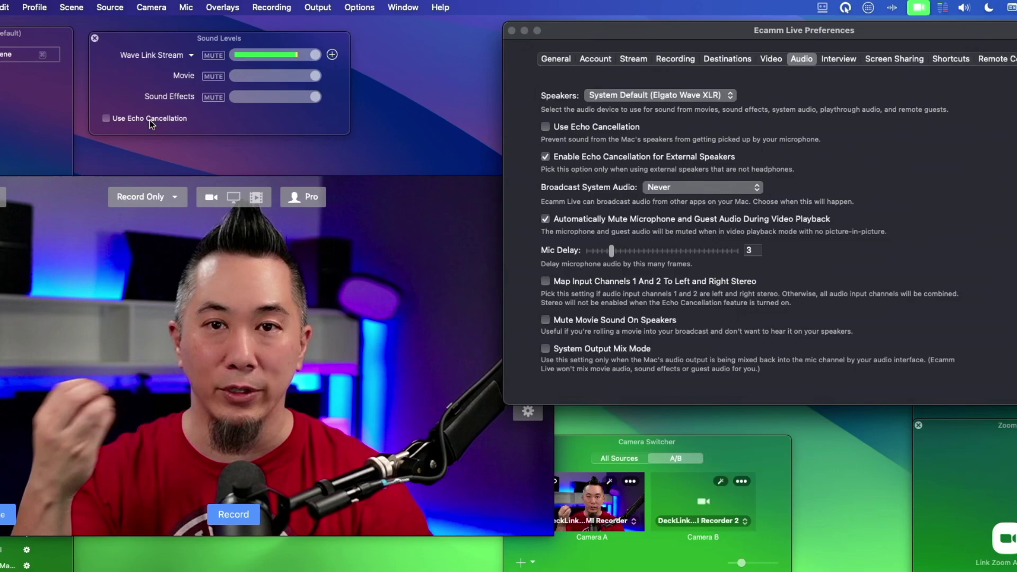
- Turn off Enable Echo Cancellation for External Speakers in the audio preferences
left_click(874, 31)
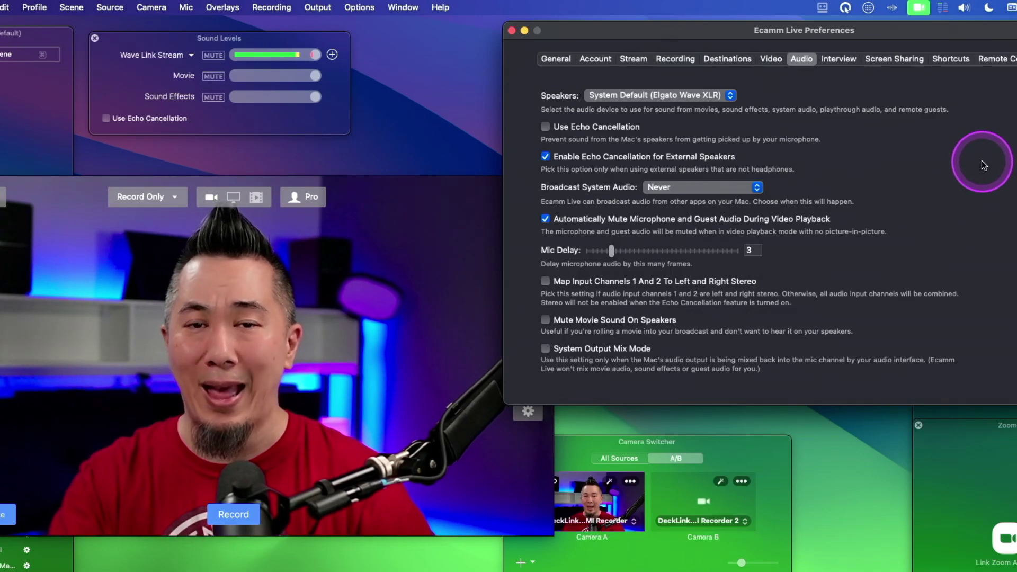
left_click(548, 156)
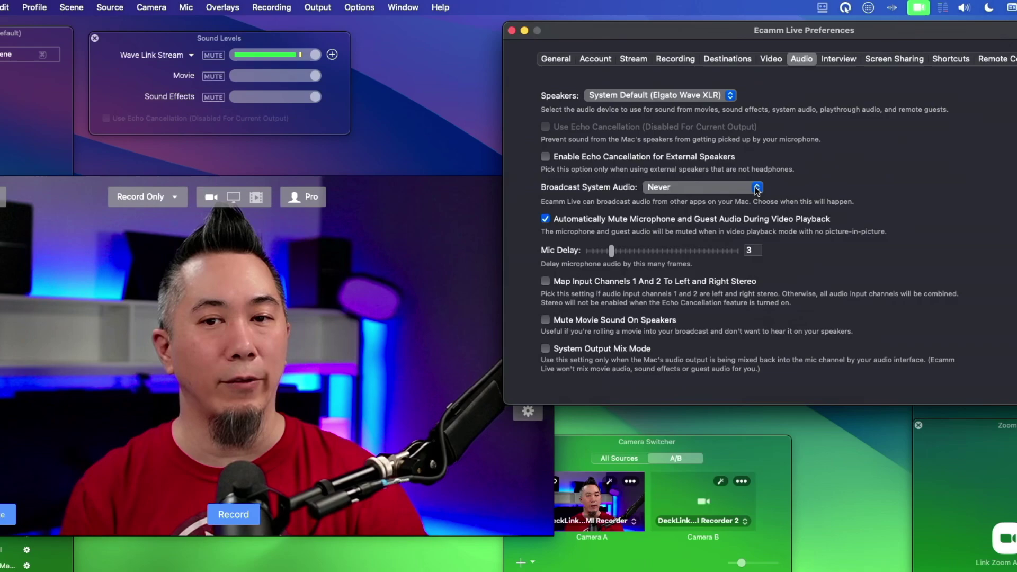
- Try When Sharing The Screen for Broadcast System Audio and settle on All The Time
left_click(757, 189)
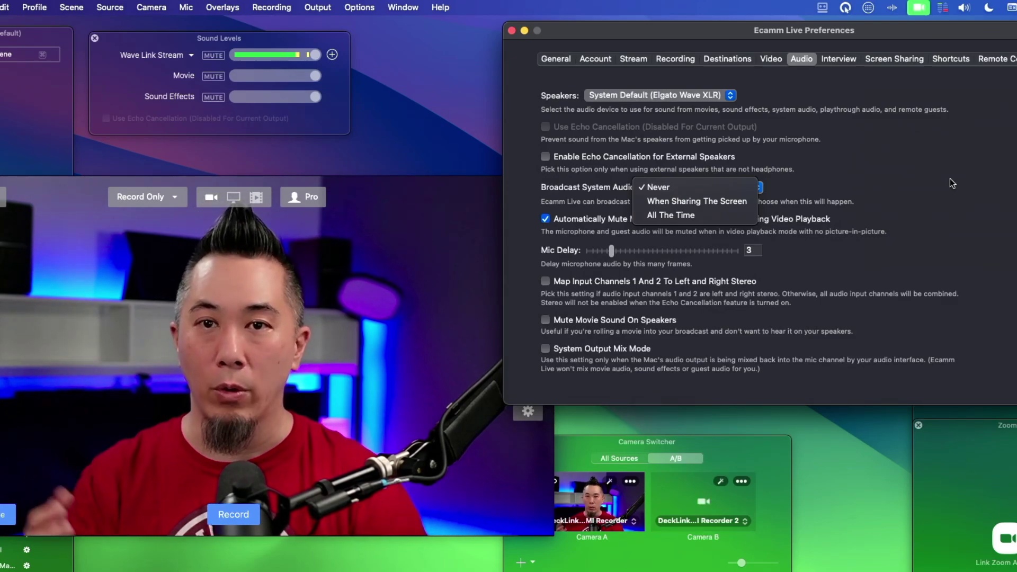
left_click(952, 170)
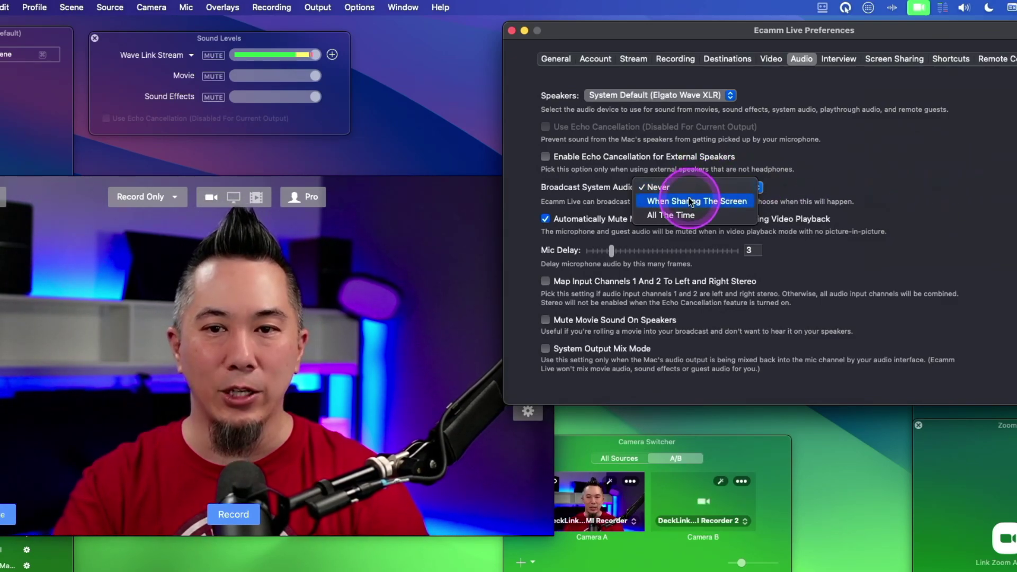
left_click(703, 202)
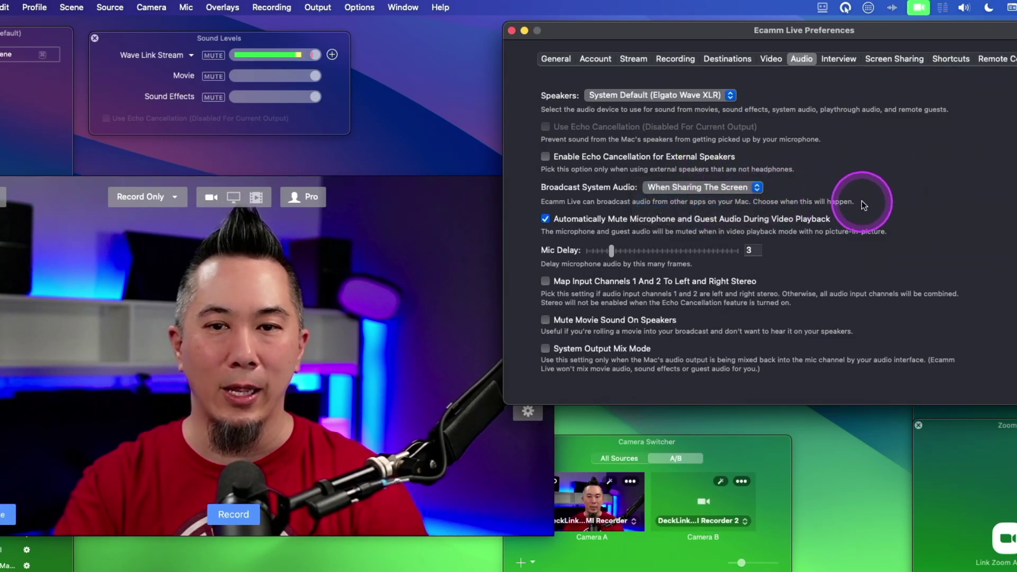
left_click(744, 190)
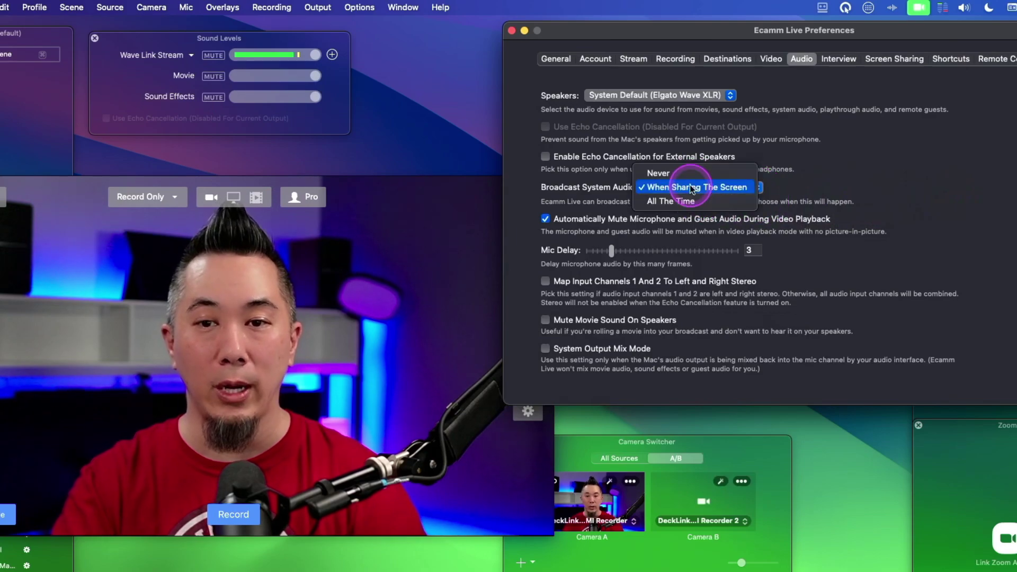
left_click(724, 202)
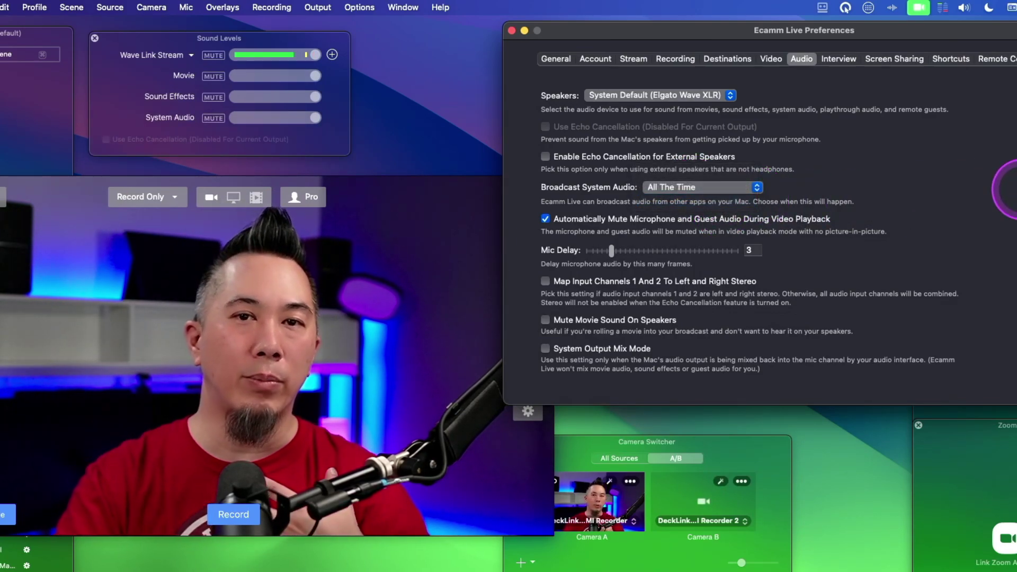
- Try When Sharing The Screen for Broadcast System Audio and settle on Never
left_click(689, 189)
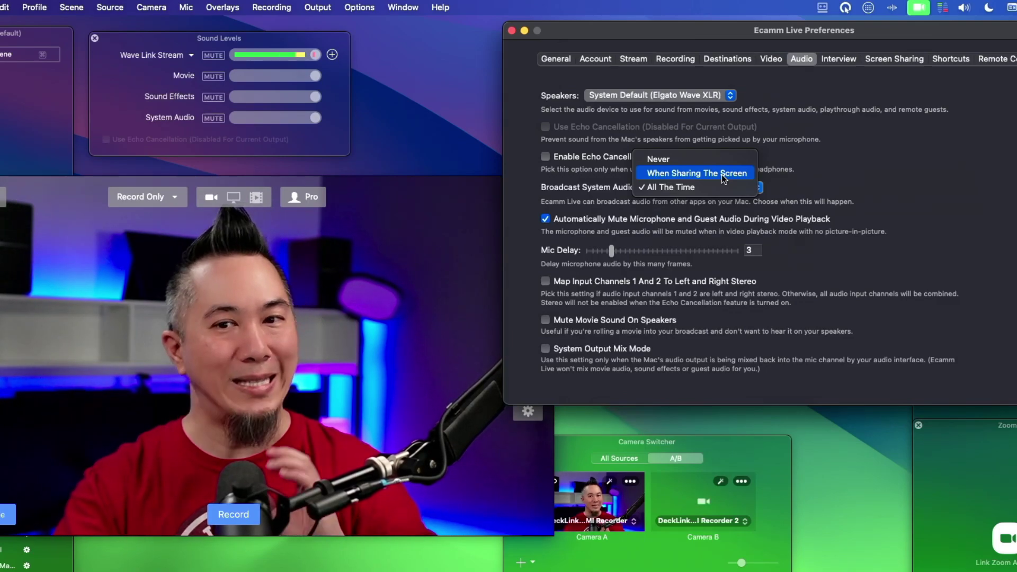
left_click(925, 191)
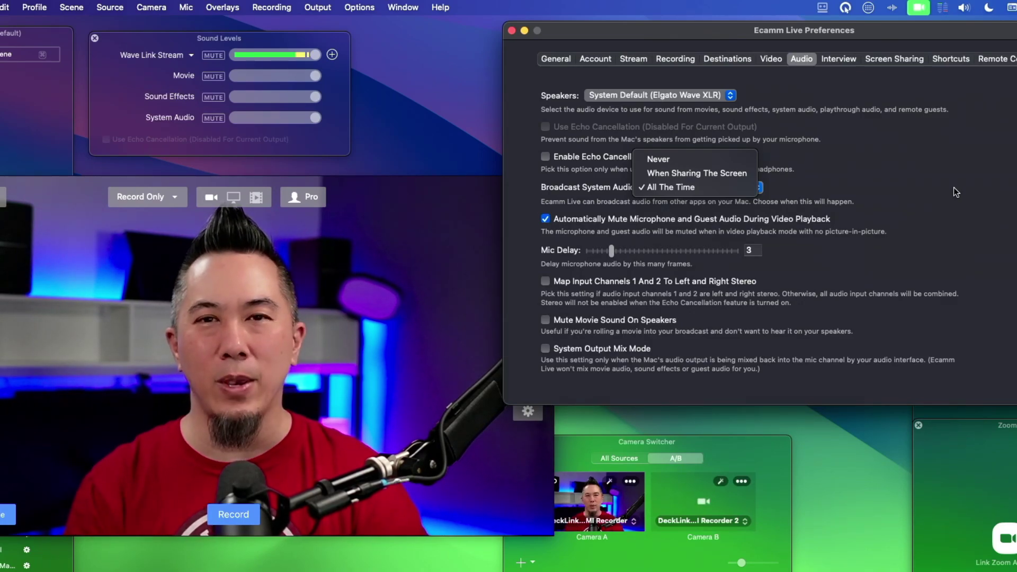
left_click(708, 173)
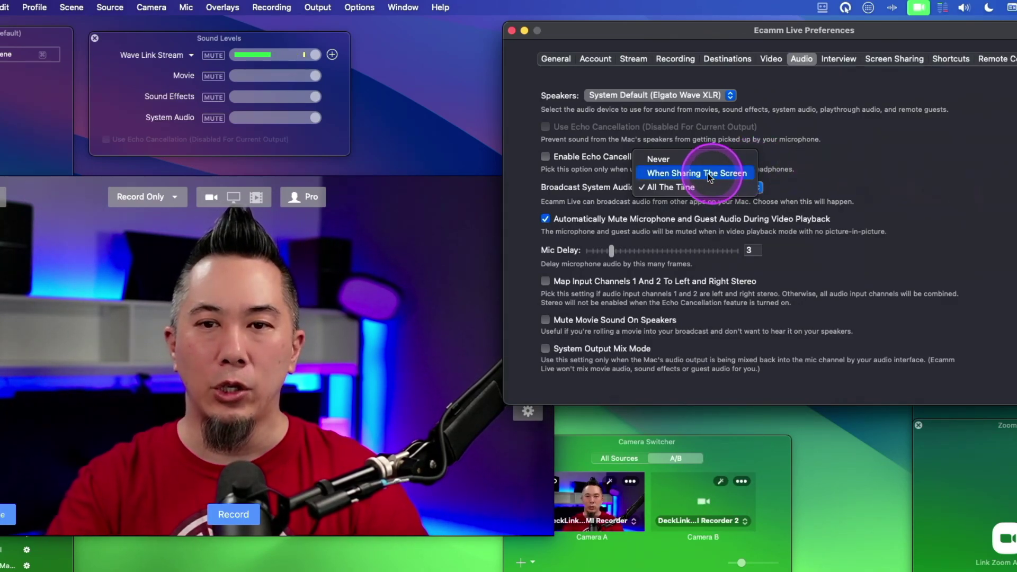
left_click(928, 181)
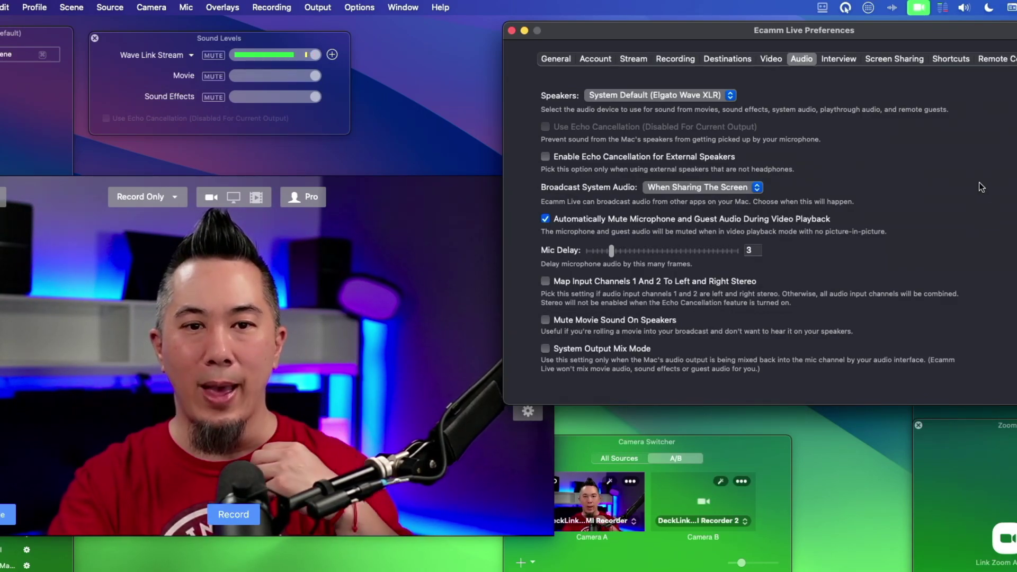
mouse_move(281, 332)
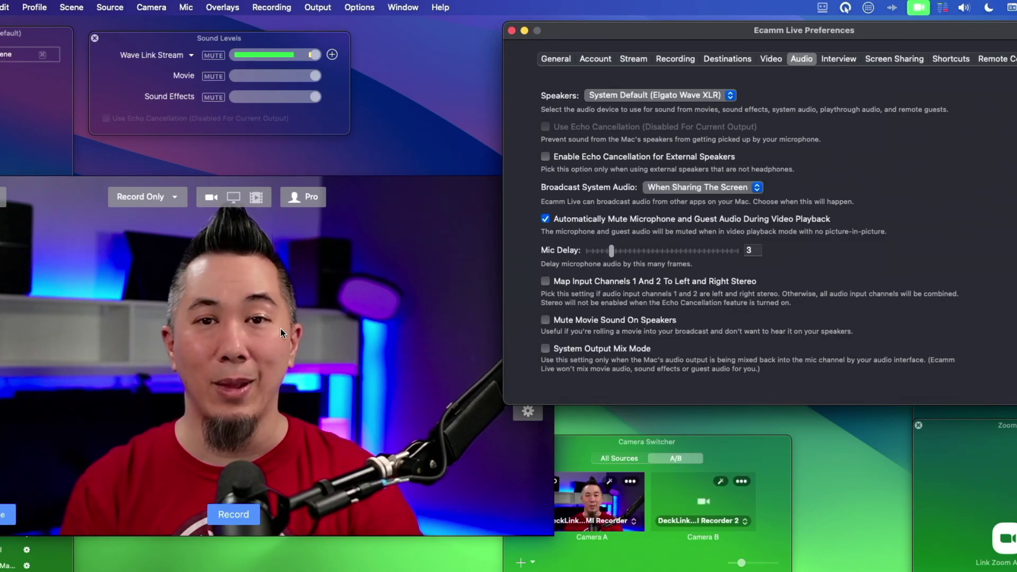
left_click(723, 185)
left_click(714, 172)
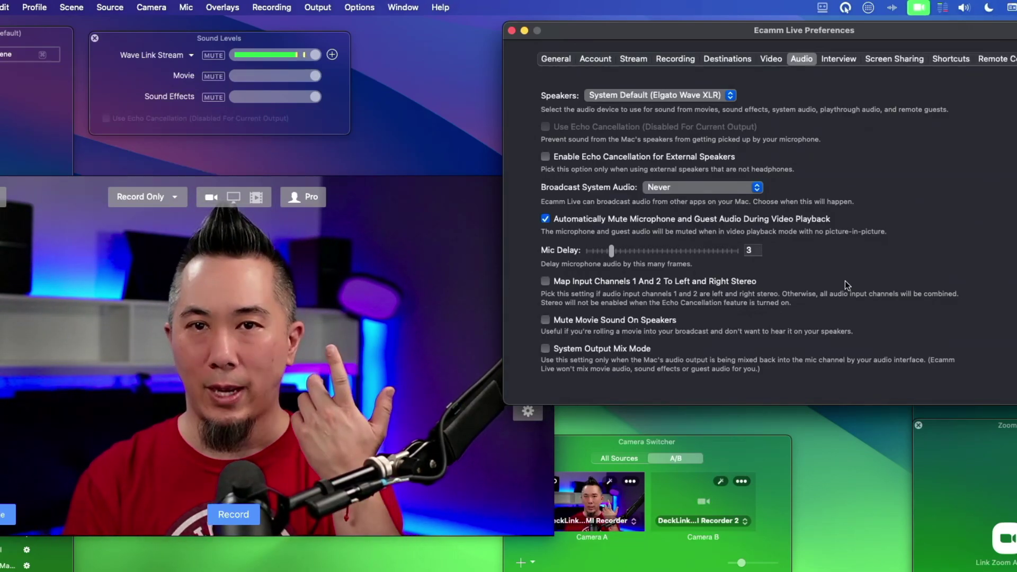
- Try out Map Input Channels 1 And 2 To Left and Right Stereo and switch it off again
left_click(651, 287)
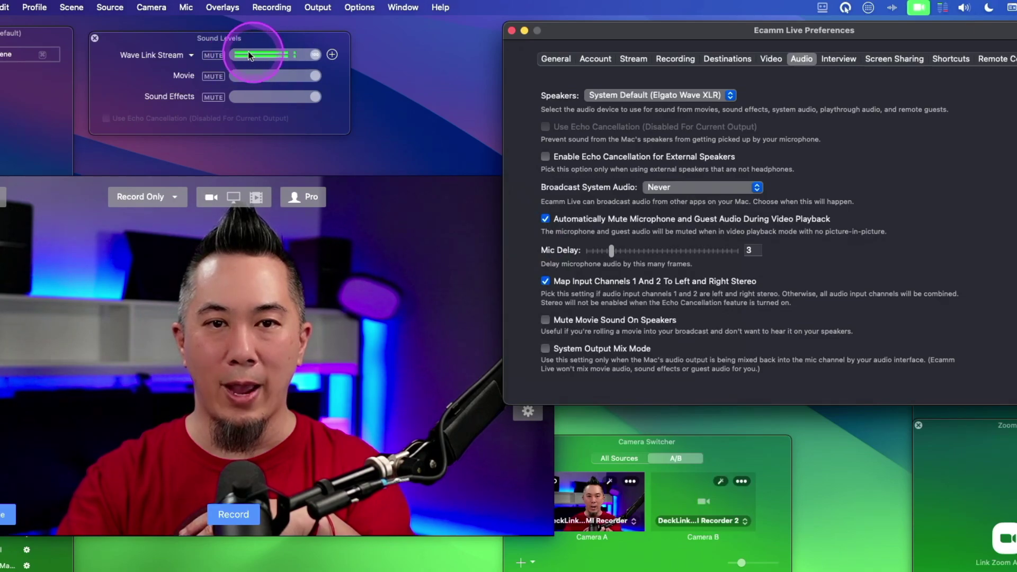
left_click(602, 284)
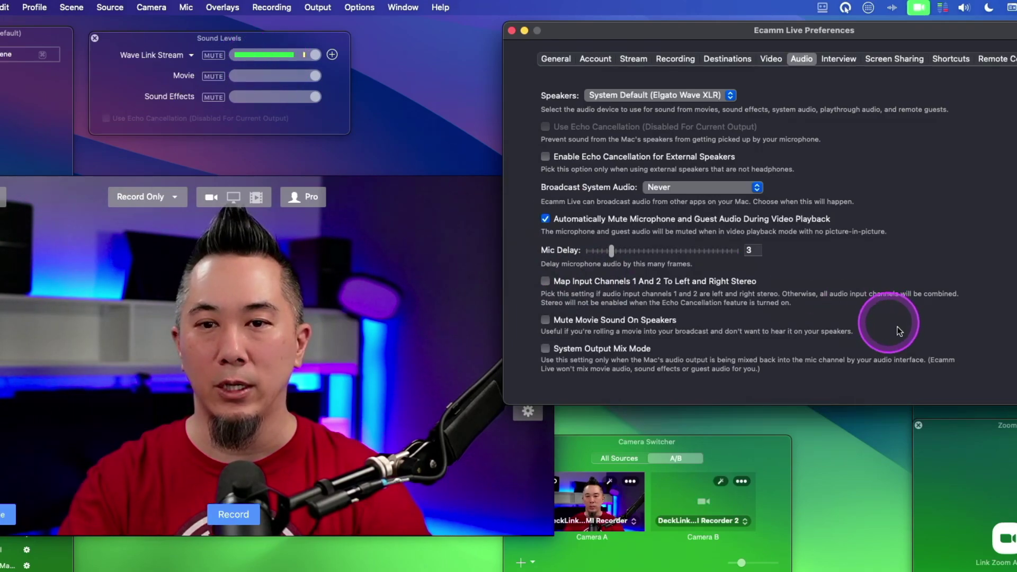
left_click(997, 352)
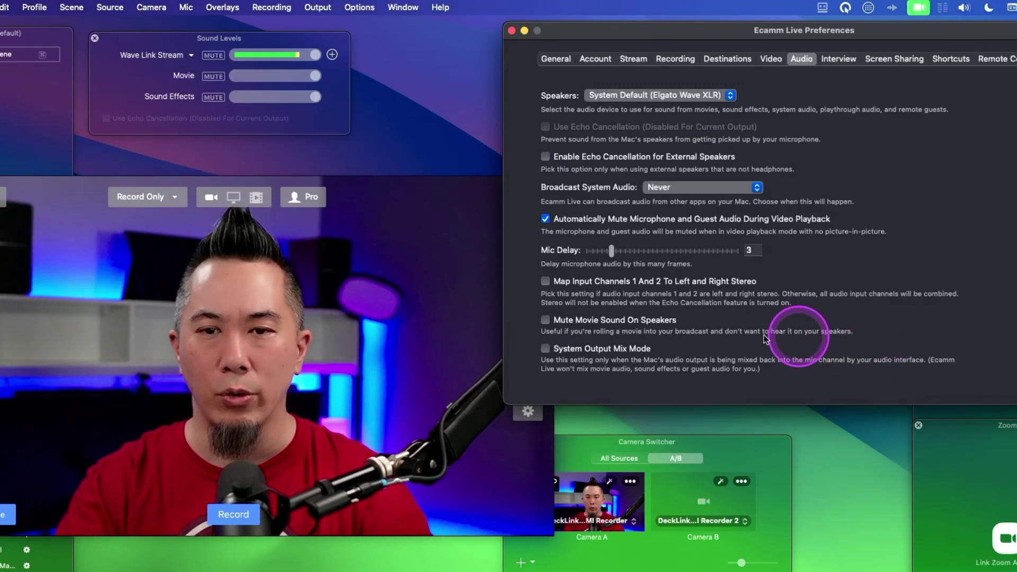